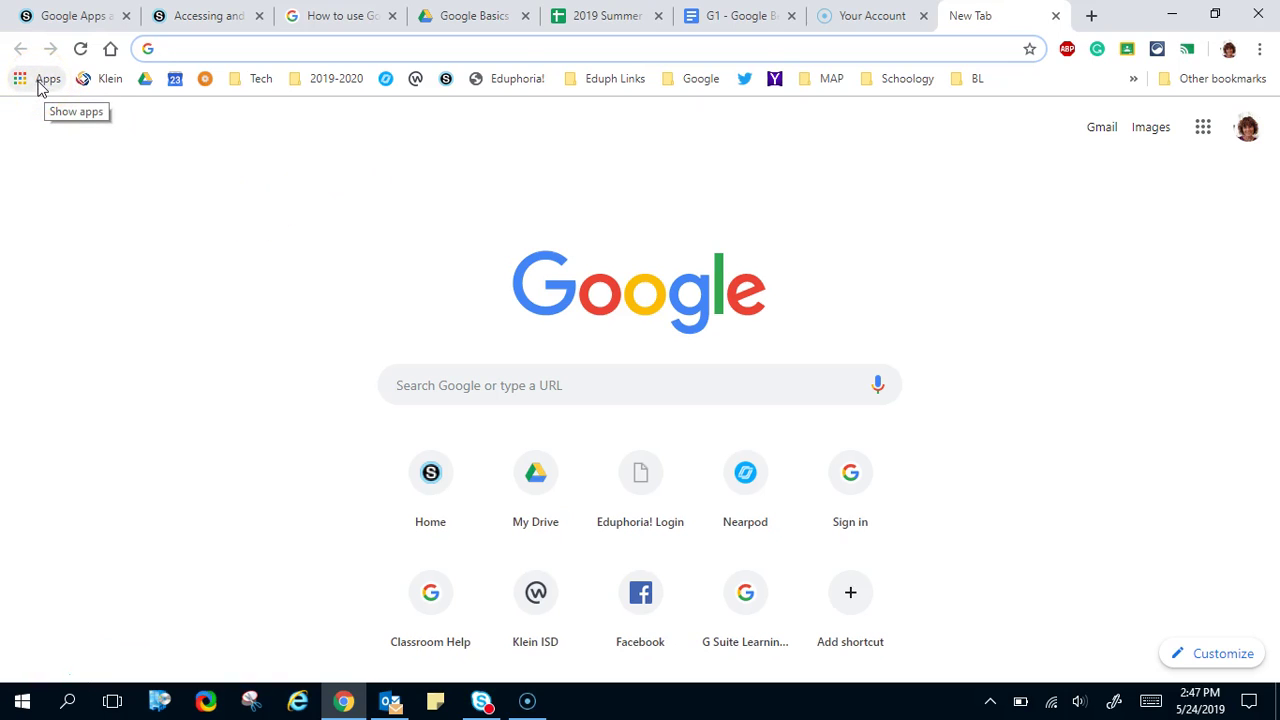
# Go to the installed apps page and open the Web Store on the For Klein ISD Students category
pyautogui.click(40, 86)
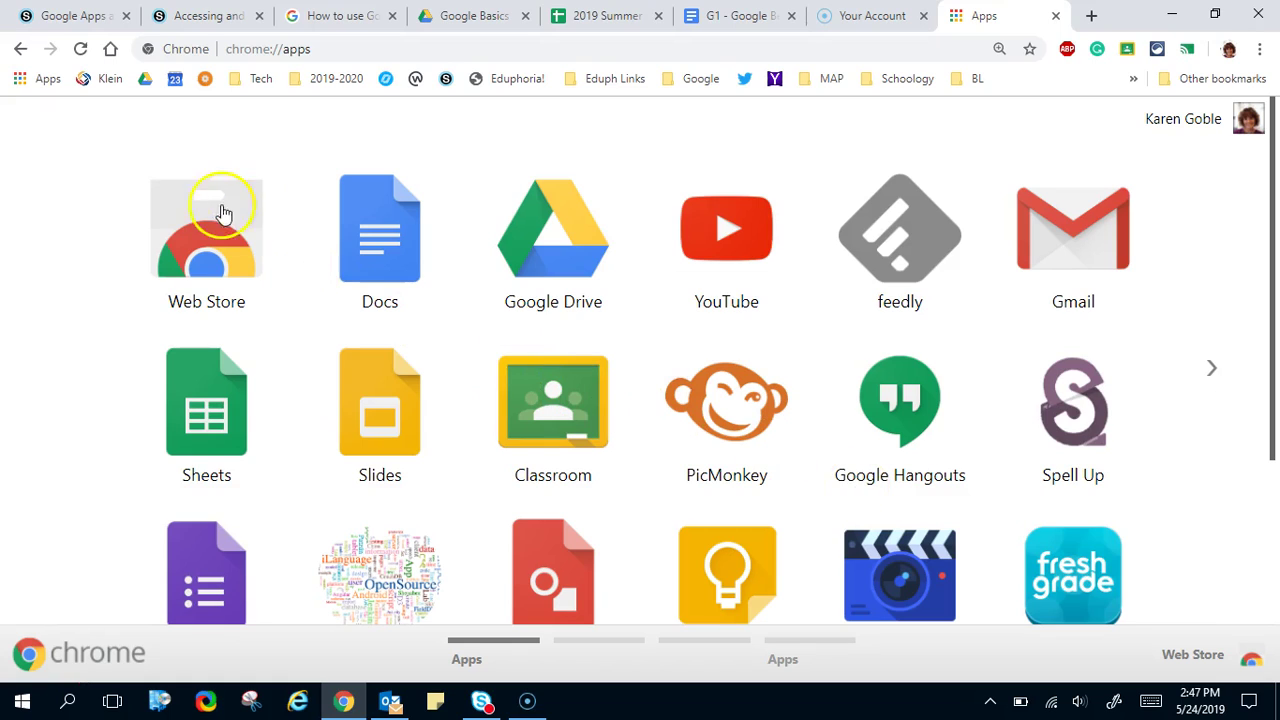
pyautogui.moveTo(200, 214); pyautogui.dragTo(200, 250)
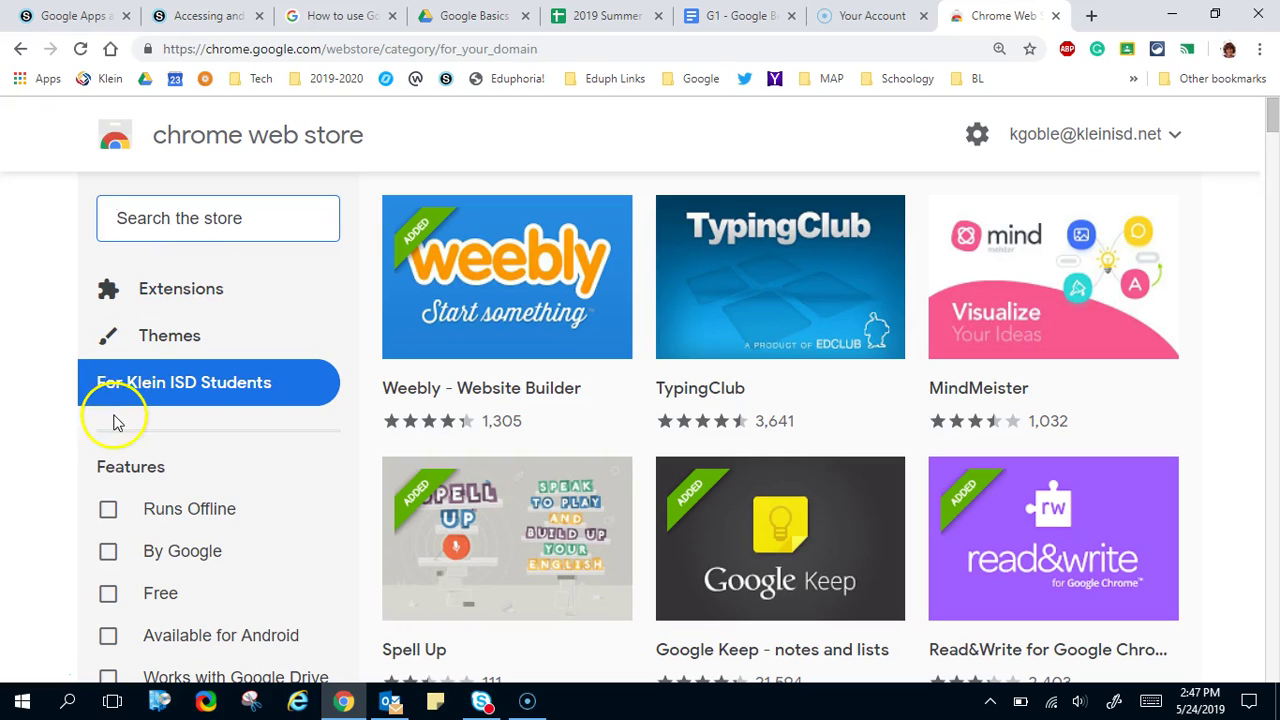
pyautogui.click(193, 407)
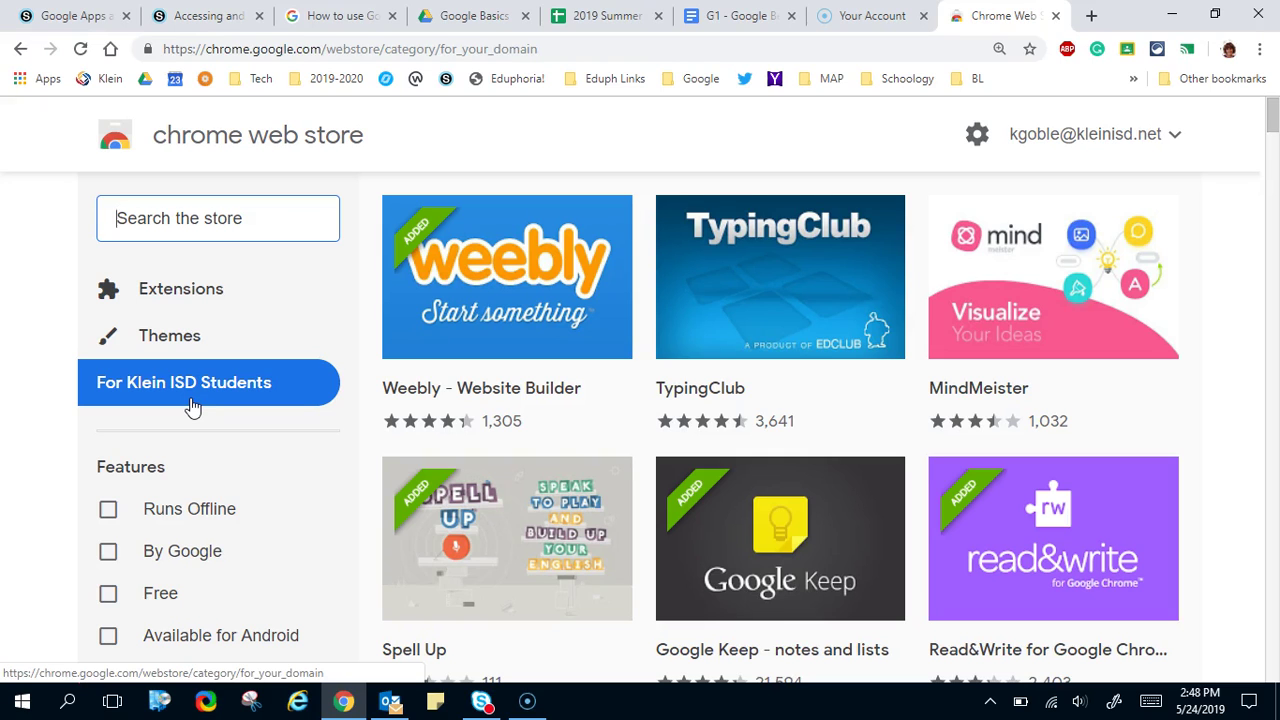
pyautogui.scroll(-3, 845, 400)
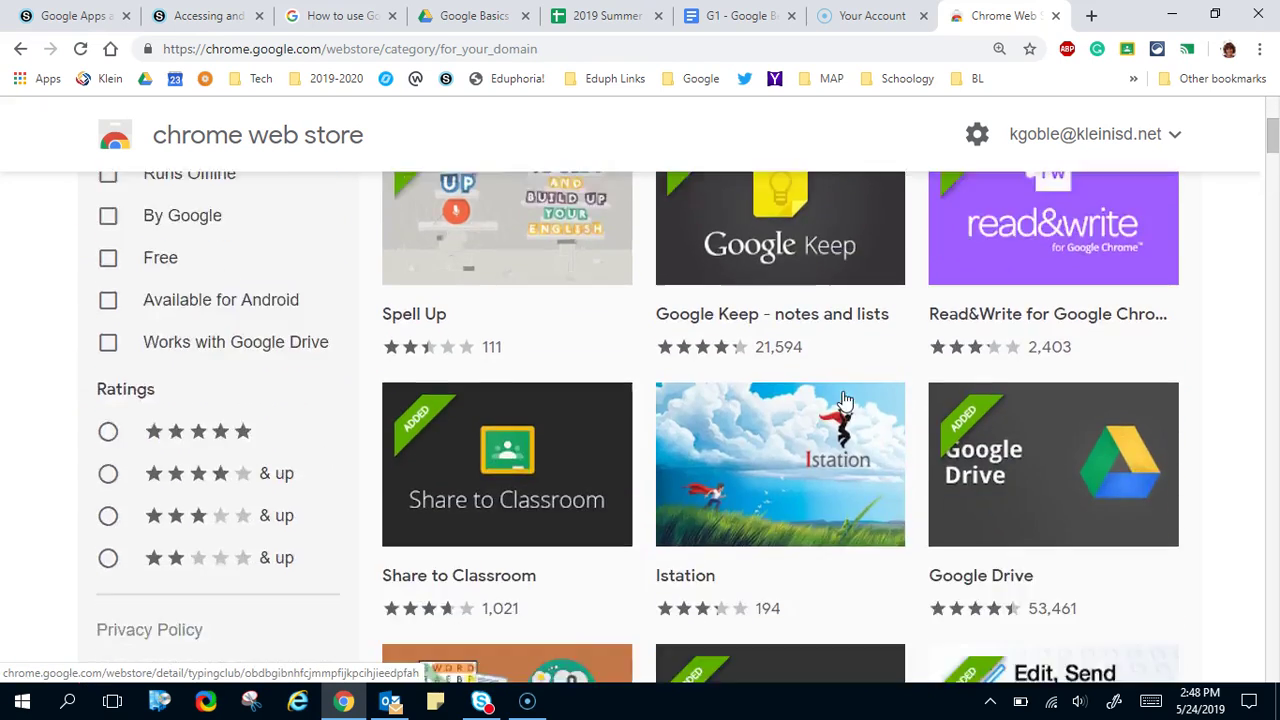
pyautogui.scroll(-7, 845, 400)
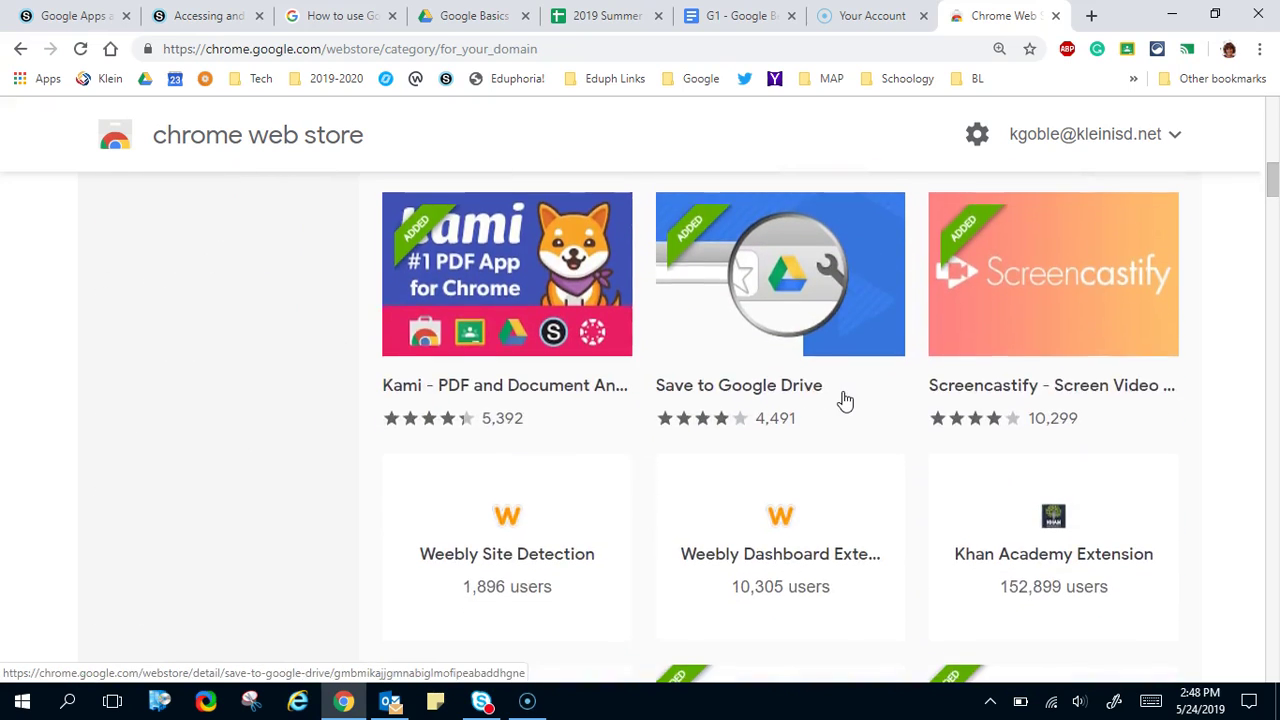
pyautogui.scroll(-10, 845, 400)
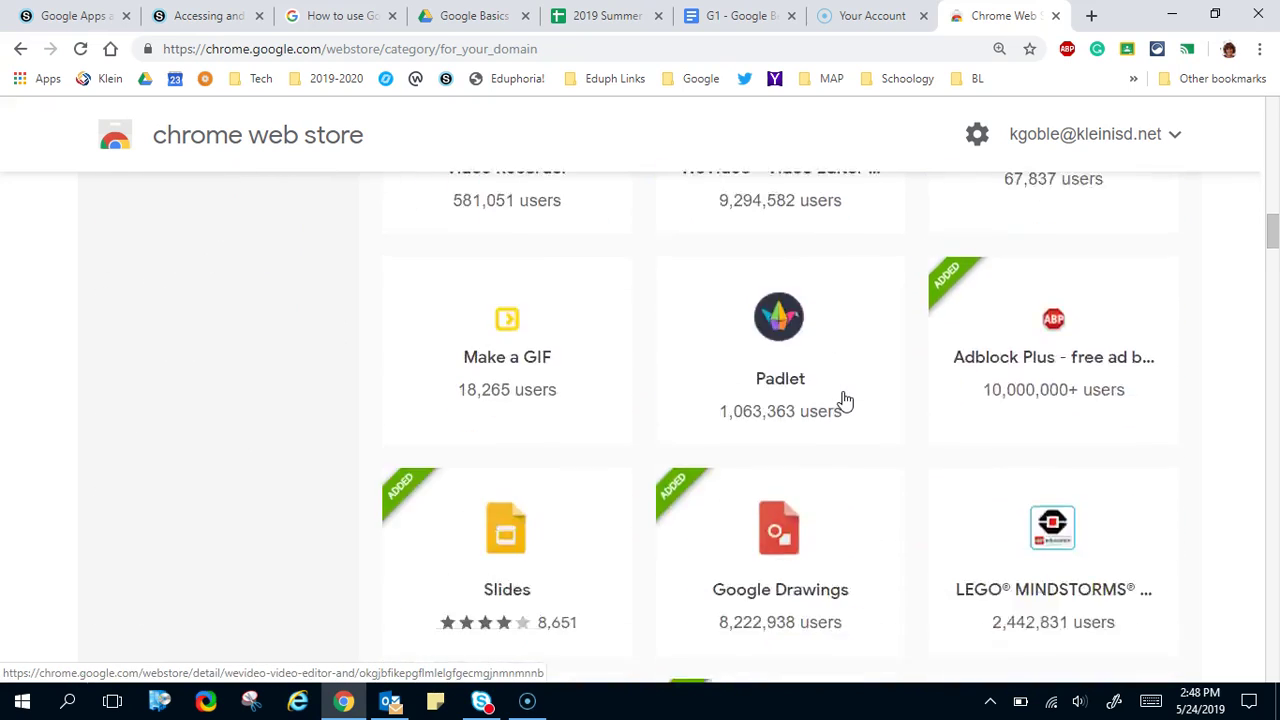
pyautogui.scroll(-3, 845, 400)
pyautogui.scroll(-4, 845, 400)
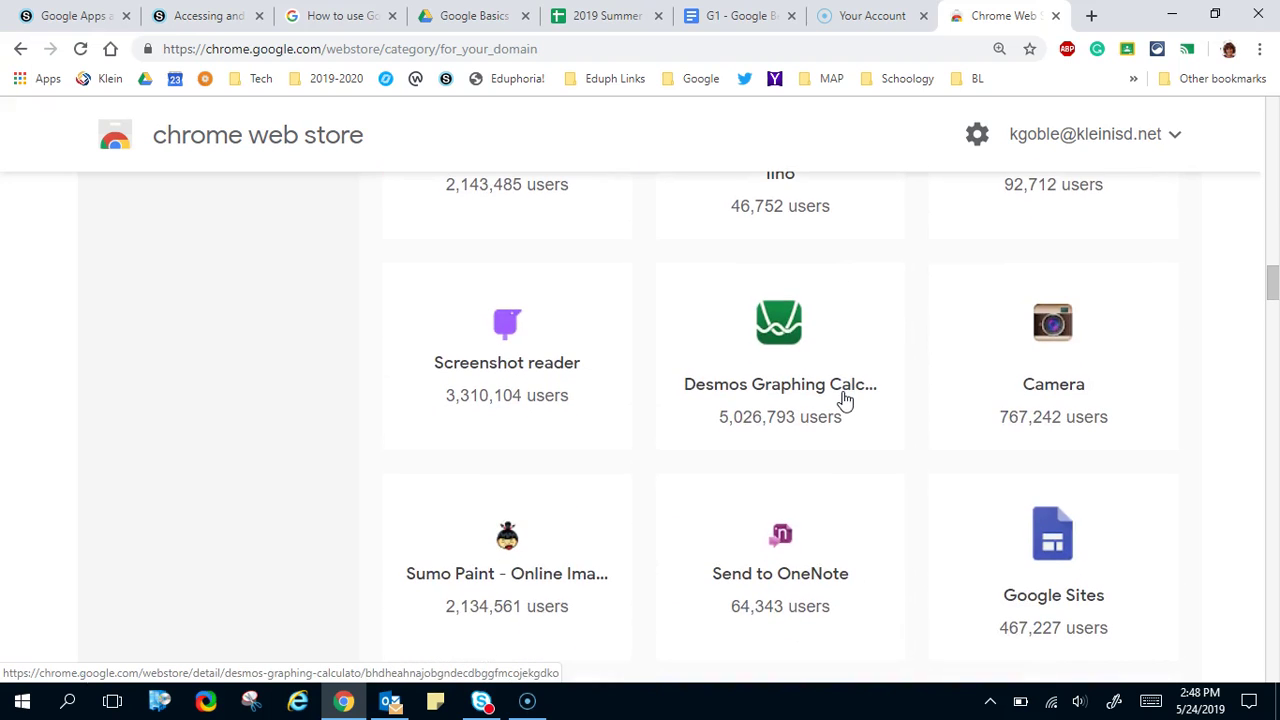
pyautogui.scroll(-5, 840, 402)
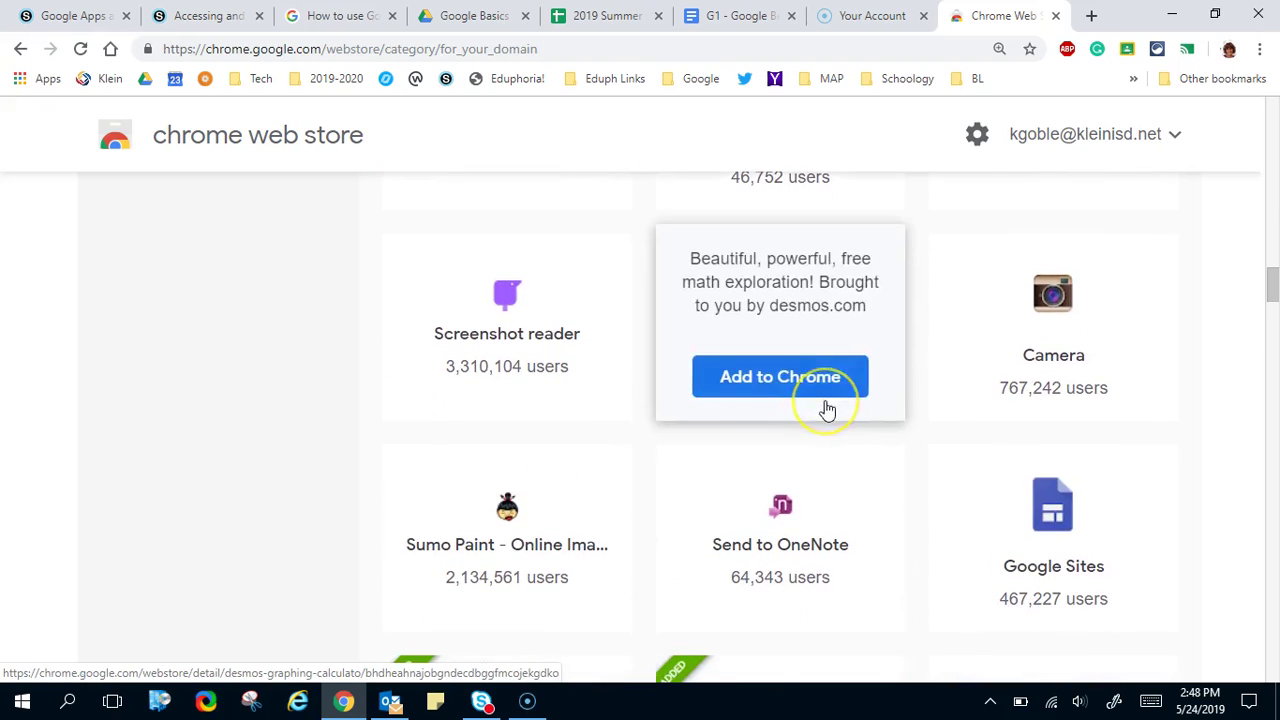
pyautogui.scroll(-5, 827, 410)
pyautogui.scroll(10, 827, 410)
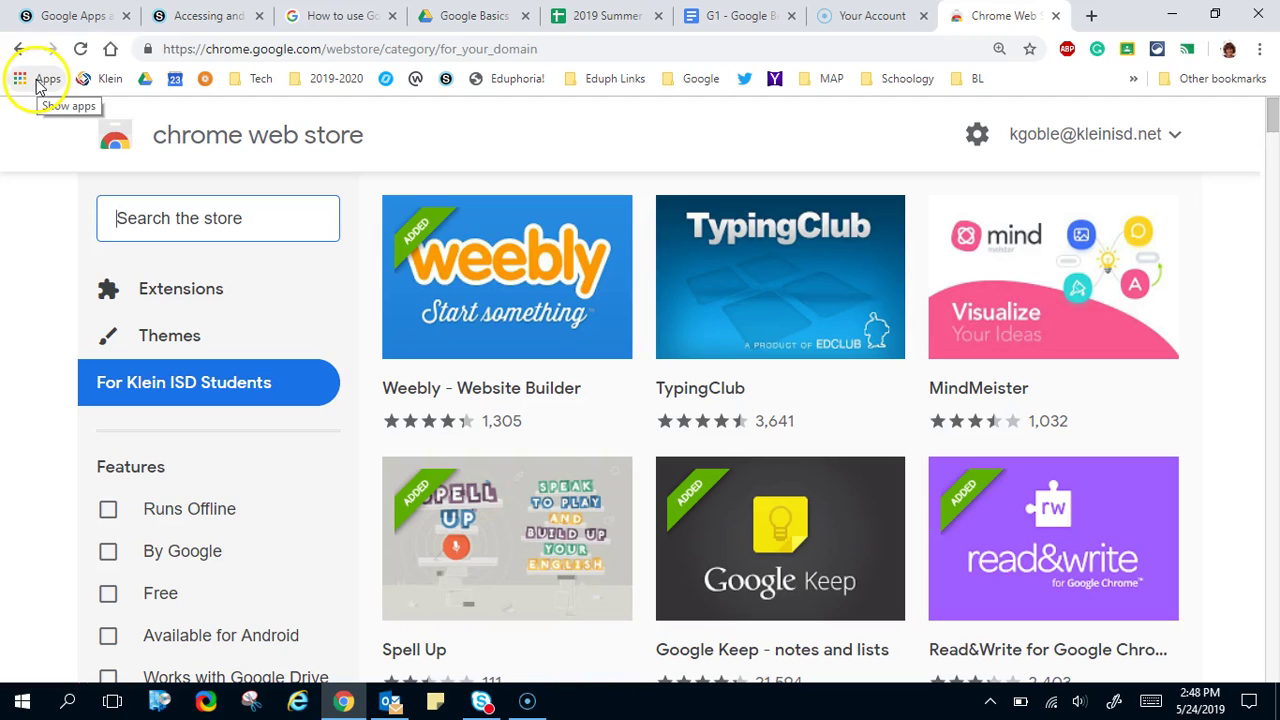
# Launch PicMonkey from the installed apps grid, then come back to chrome://apps
pyautogui.click(42, 80)
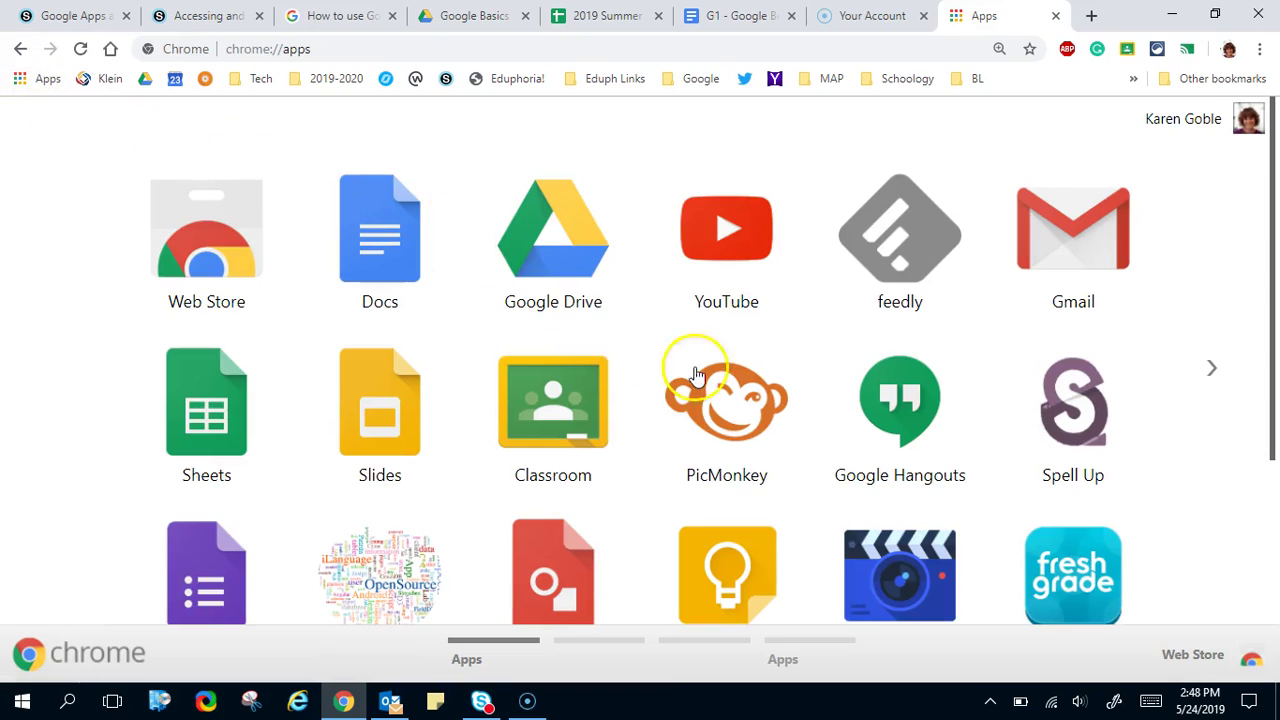
pyautogui.scroll(-2, 757, 435)
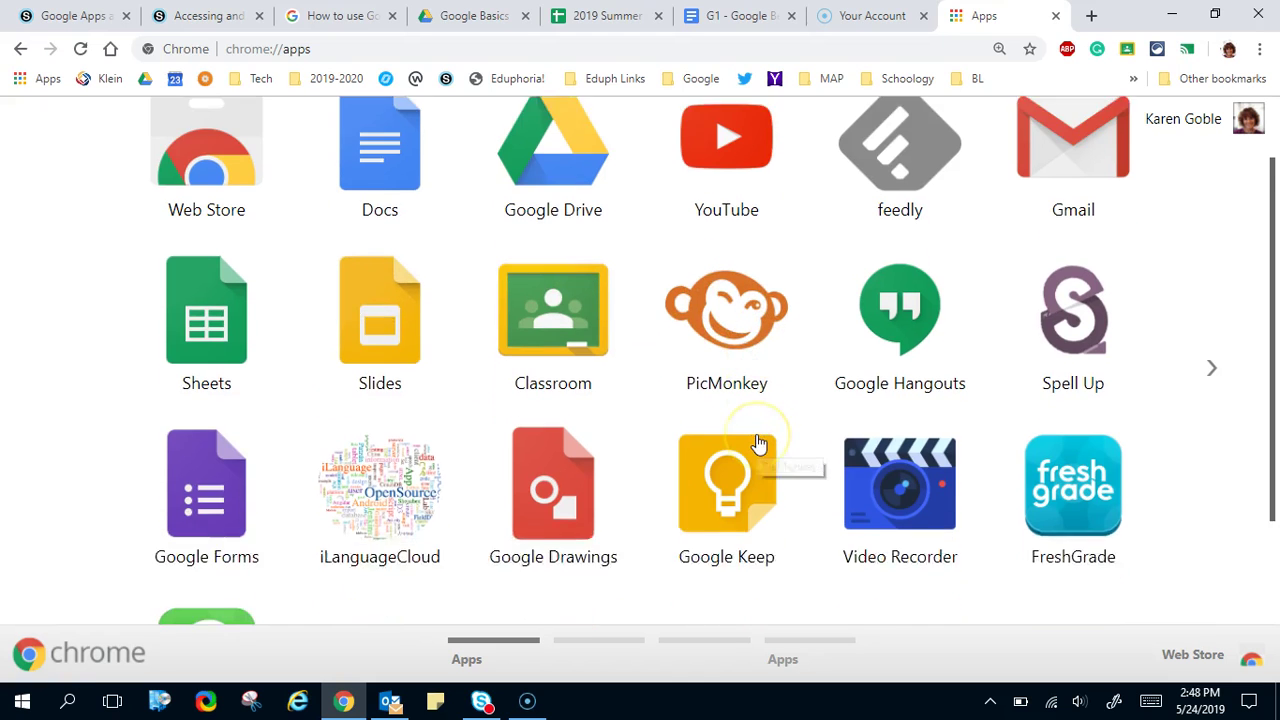
pyautogui.scroll(3, 757, 443)
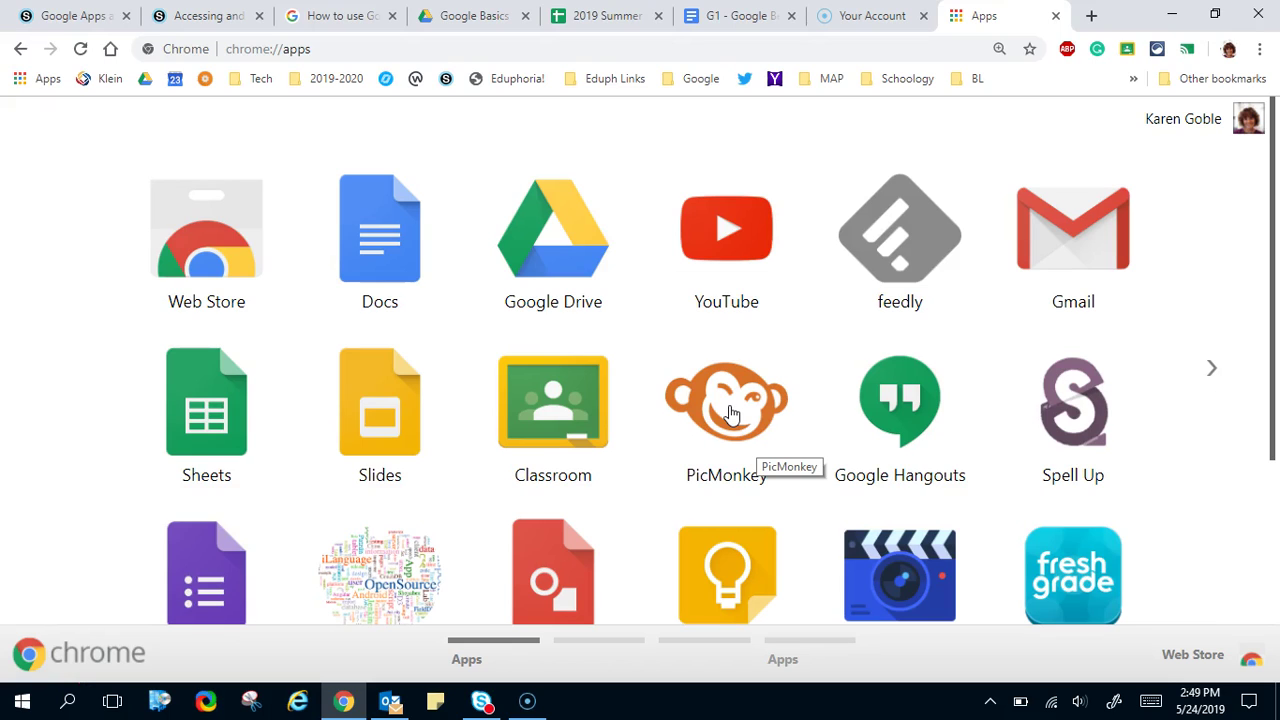
pyautogui.click(731, 412)
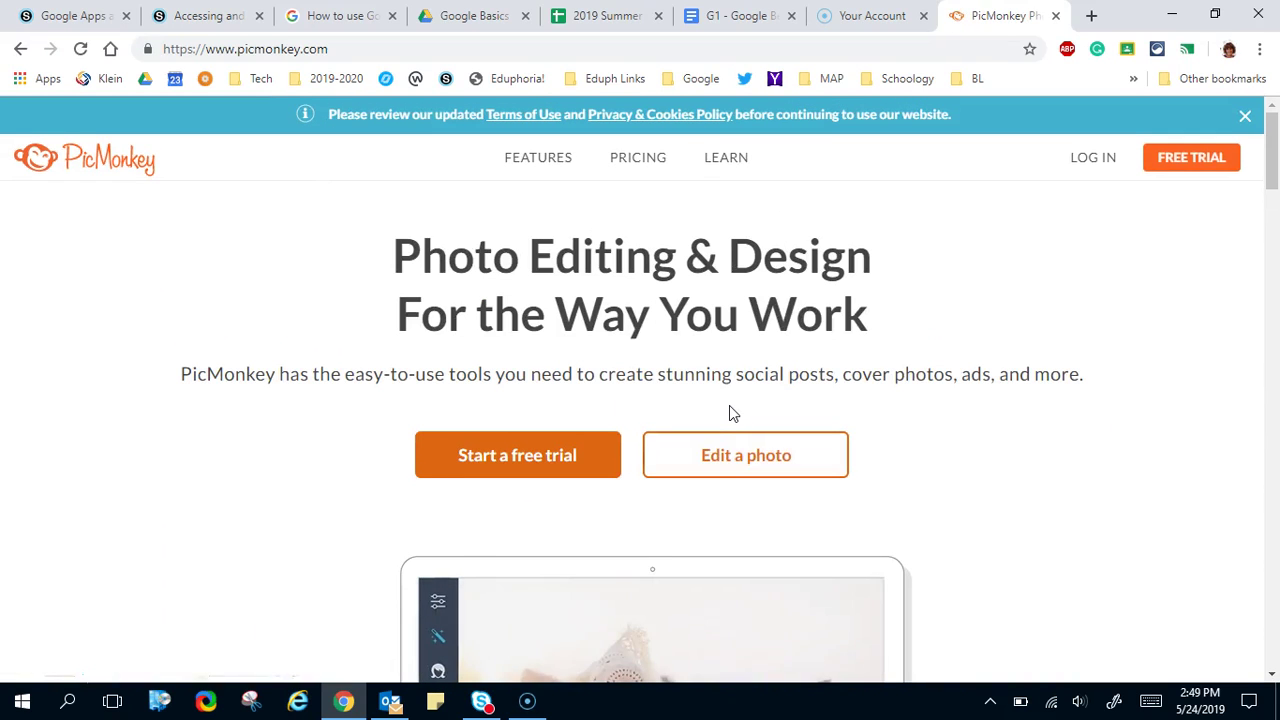
pyautogui.click(36, 79)
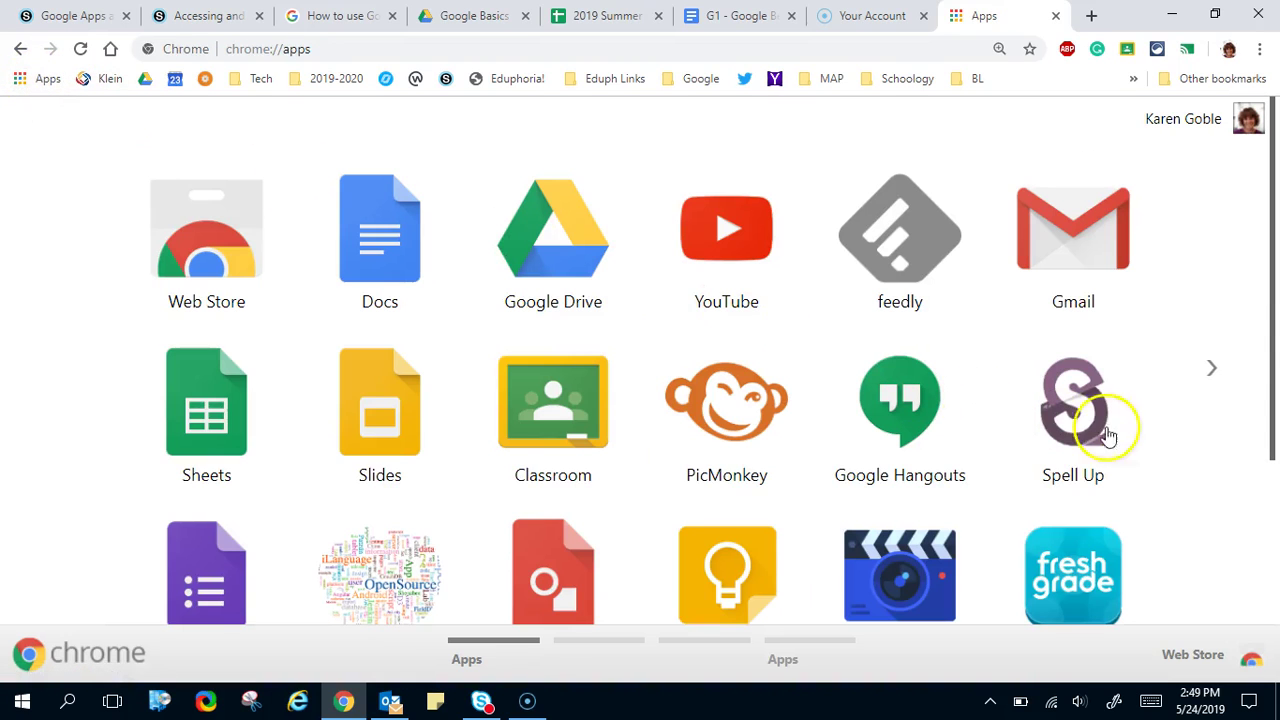
# Launch Number Pieces from the second page of apps, then close its window
pyautogui.click(1212, 368)
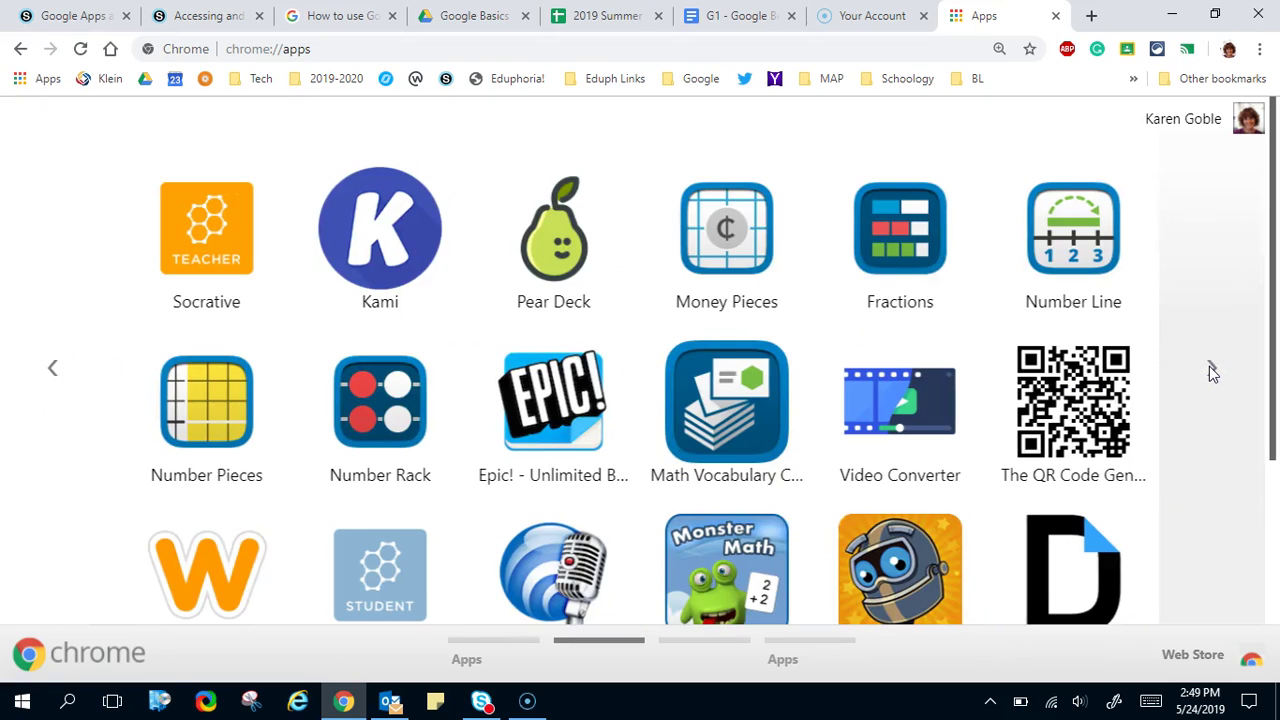
pyautogui.click(202, 413)
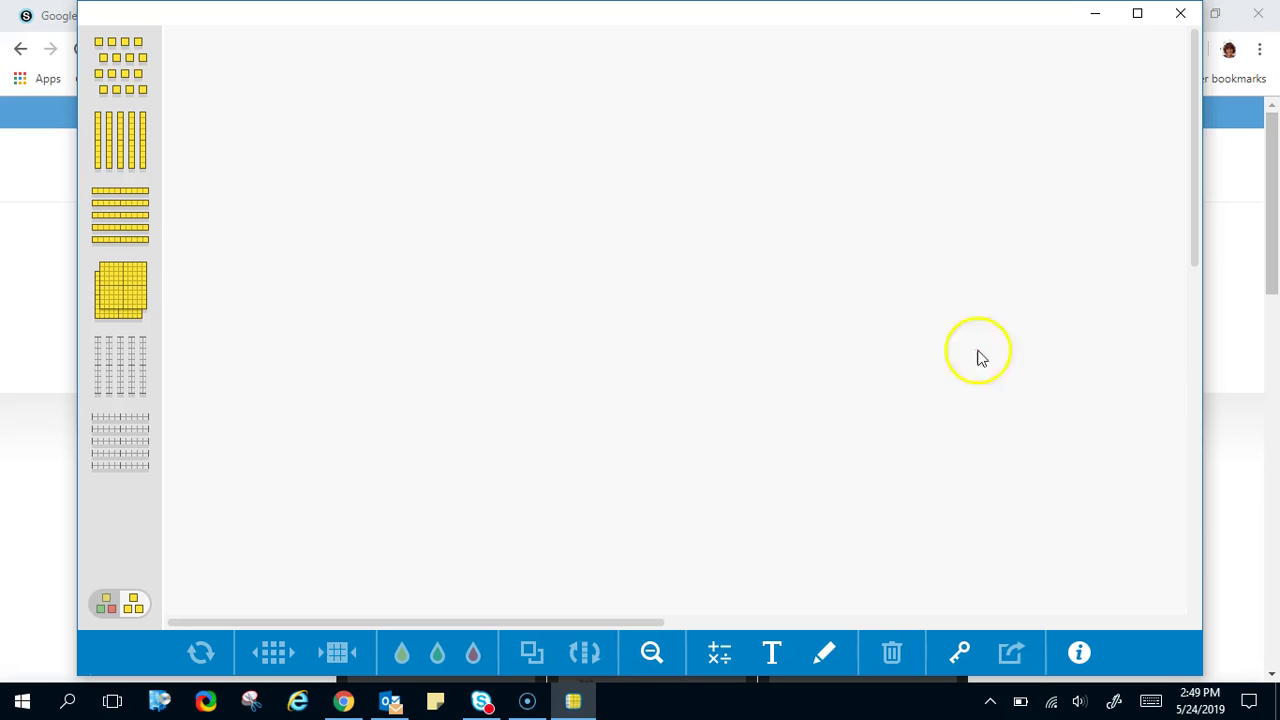
pyautogui.click(1181, 14)
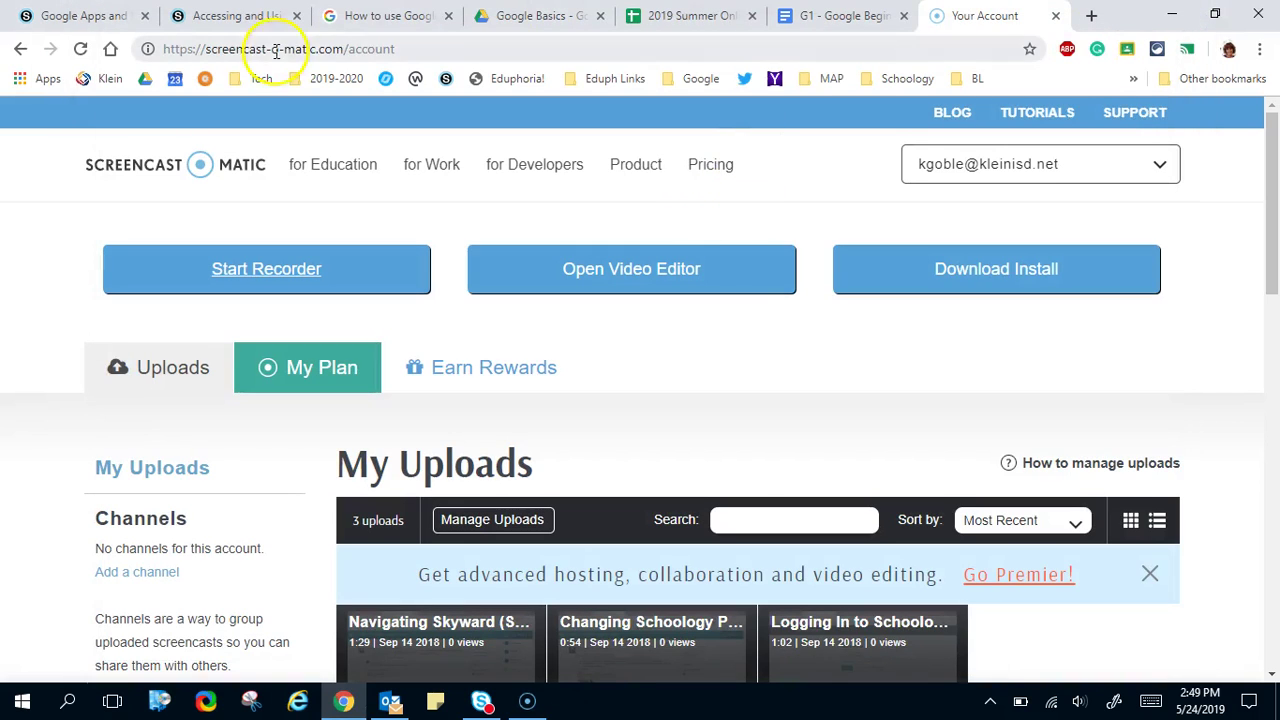
# Widen the toolbar's extension icon area and return to the first page of installed apps
pyautogui.click(40, 80)
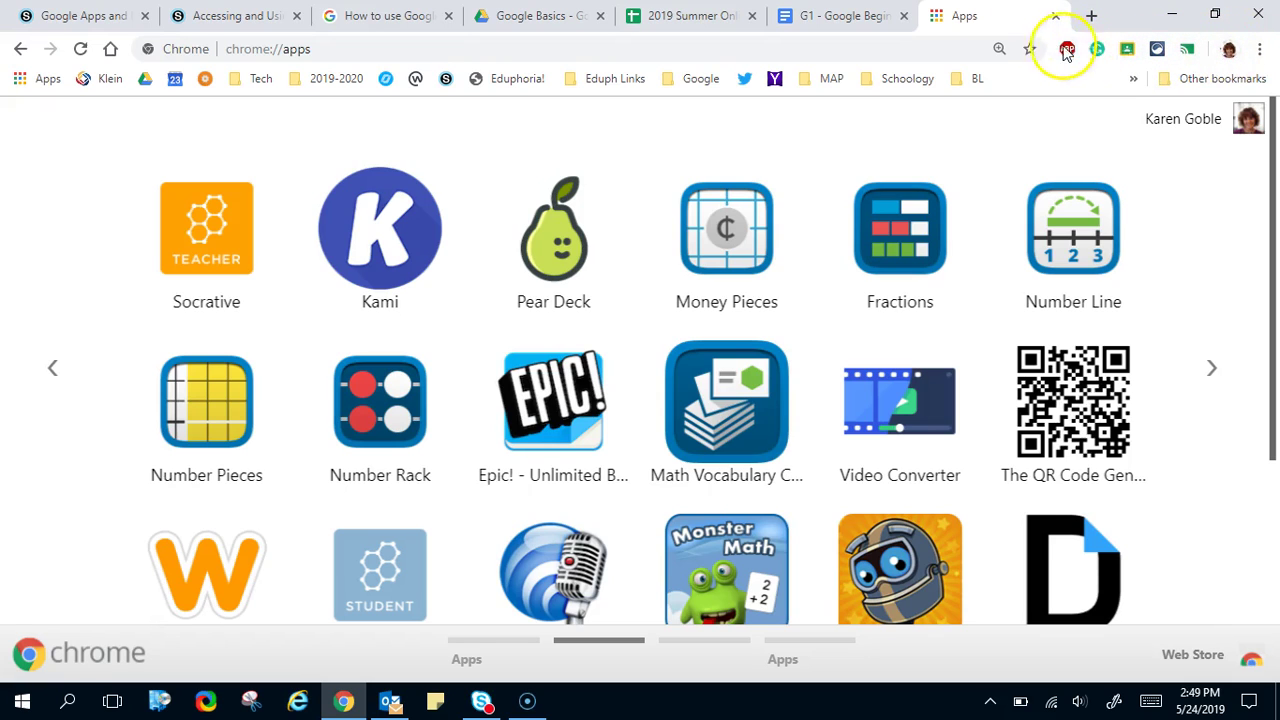
pyautogui.moveTo(1045, 48); pyautogui.dragTo(1010, 50)
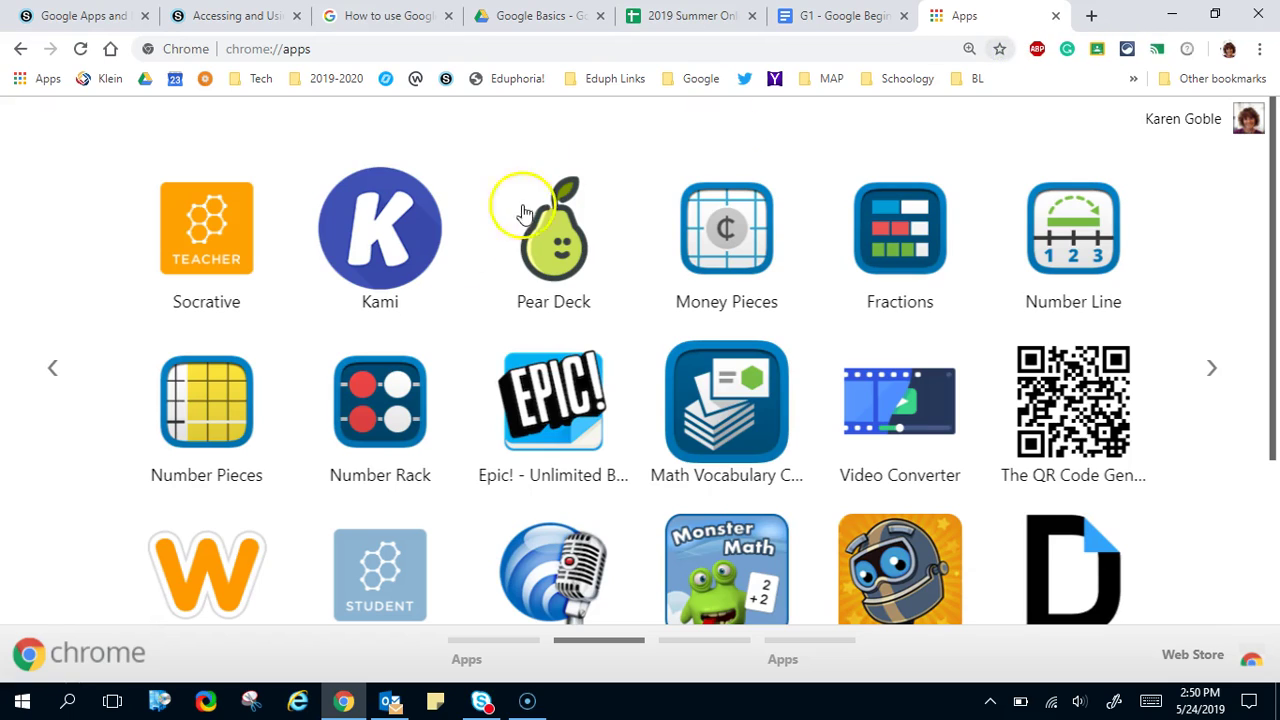
pyautogui.click(45, 78)
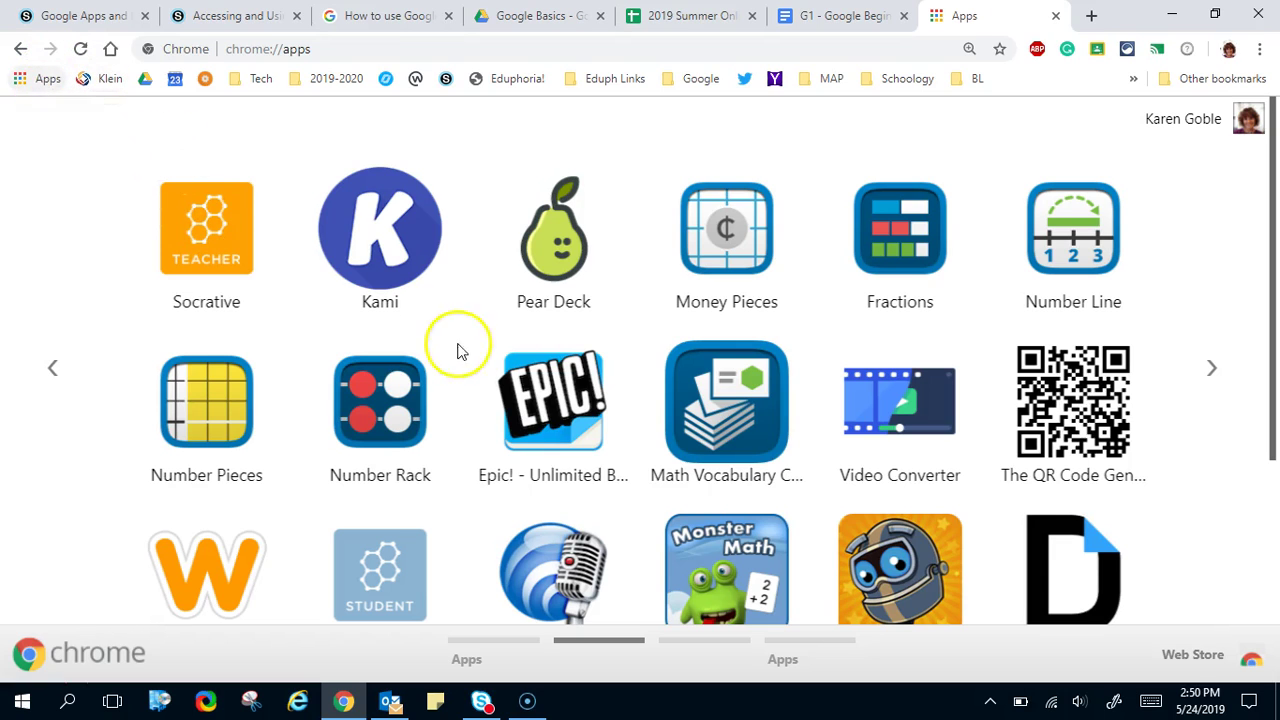
pyautogui.click(499, 660)
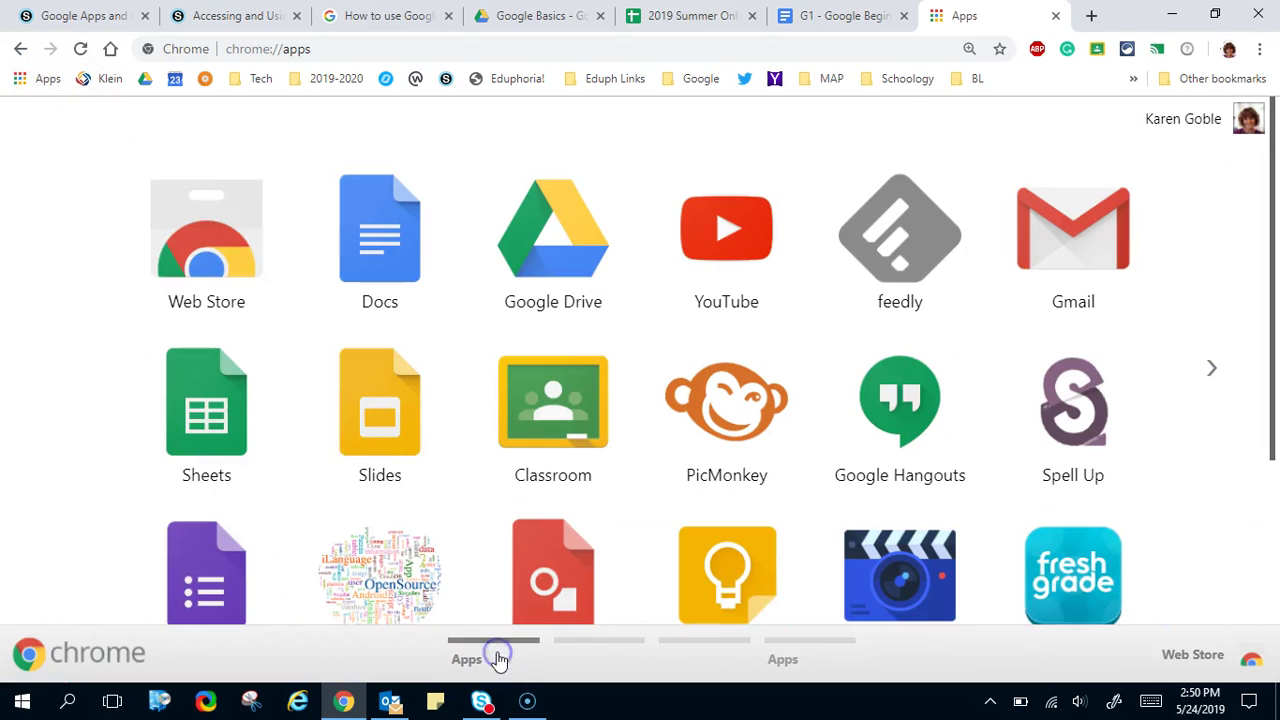
# Open the Web Store tile to list Weebly, TypingClub, MindMeister and other Klein ISD apps
pyautogui.click(201, 232)
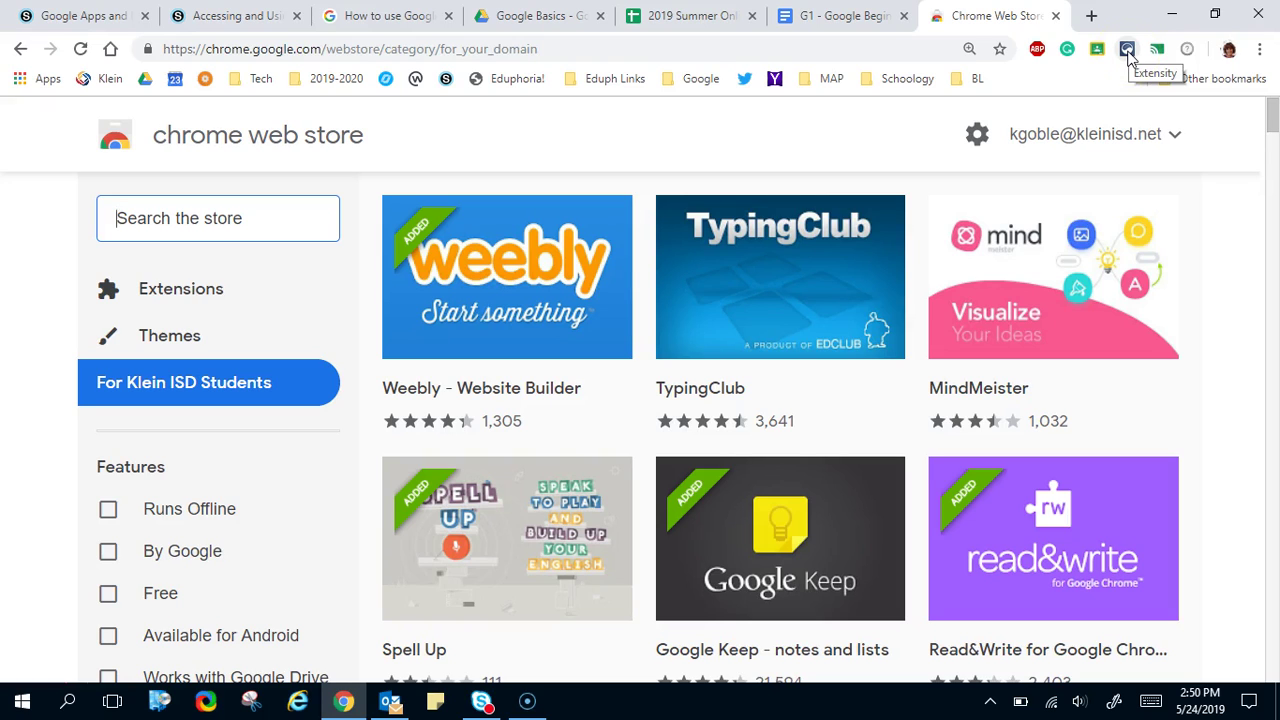
# Show the Extensity popup listing installed extensions, with Adblock Plus and Google Docs Offline enabled
pyautogui.click(1127, 52)
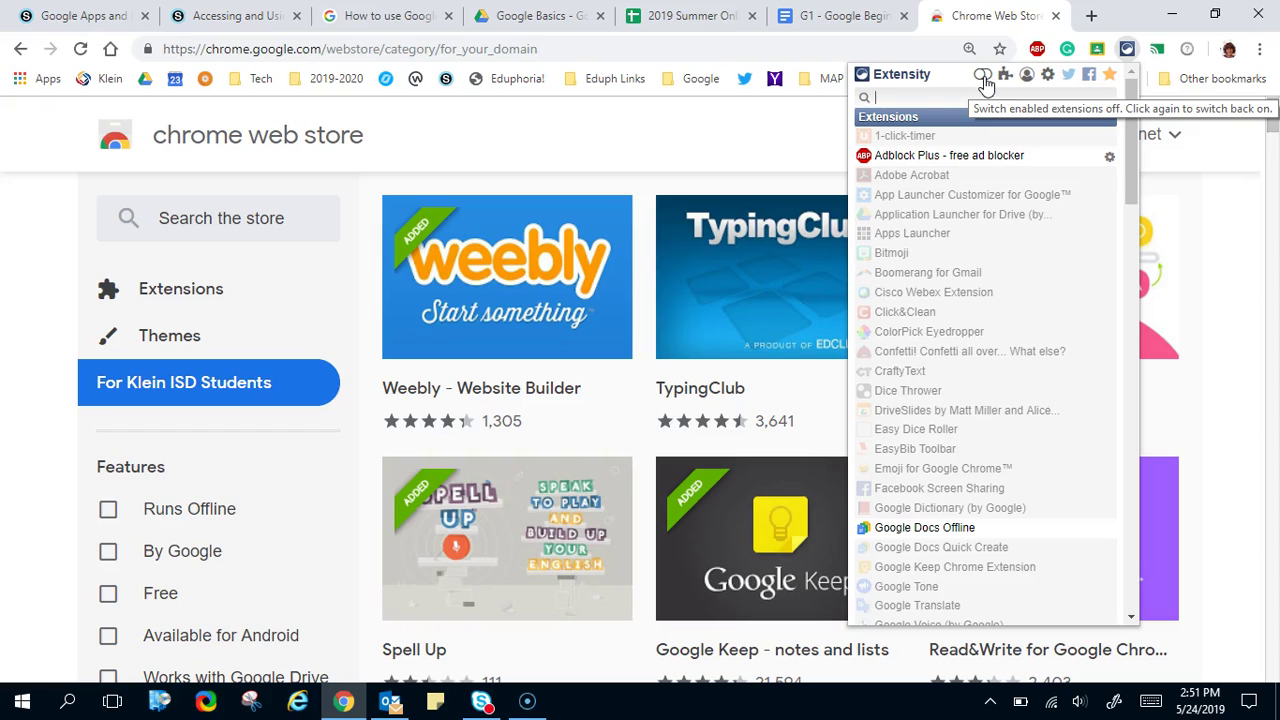
# Turn on Bitmoji and ColorPick Eyedropper in Extensity, toggling ColorPick off and back on once
pyautogui.click(893, 253)
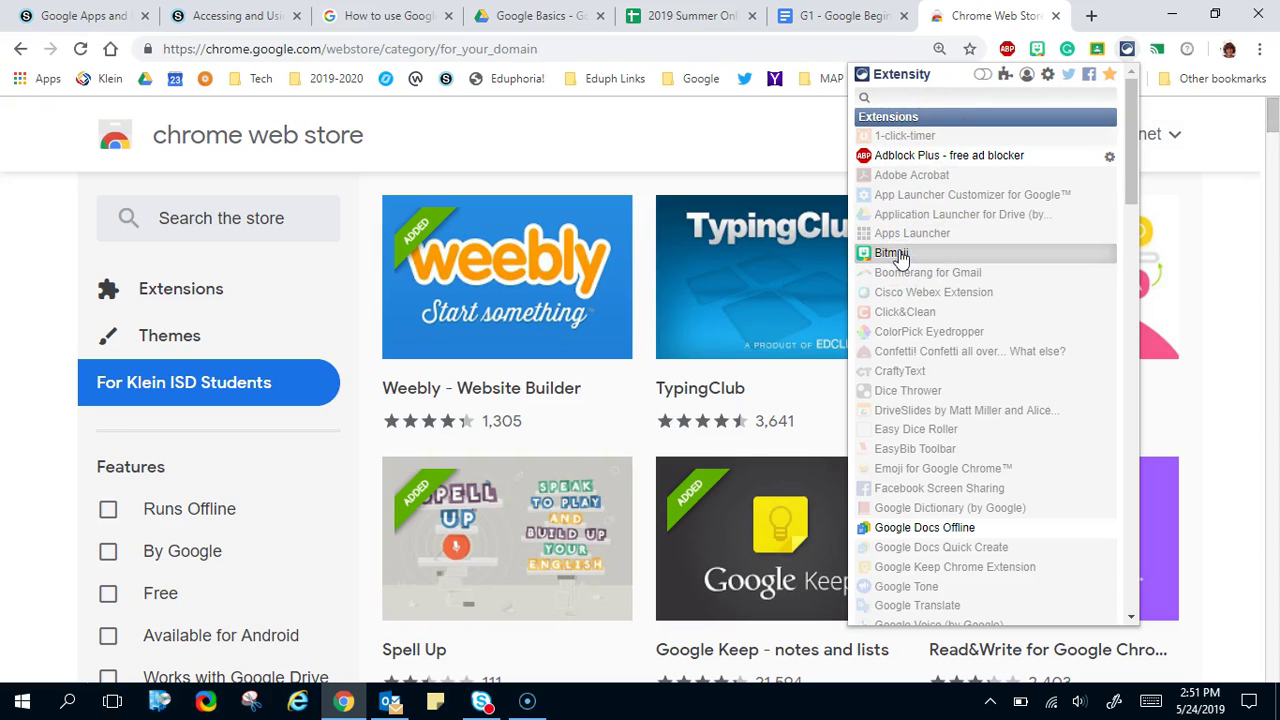
pyautogui.click(902, 334)
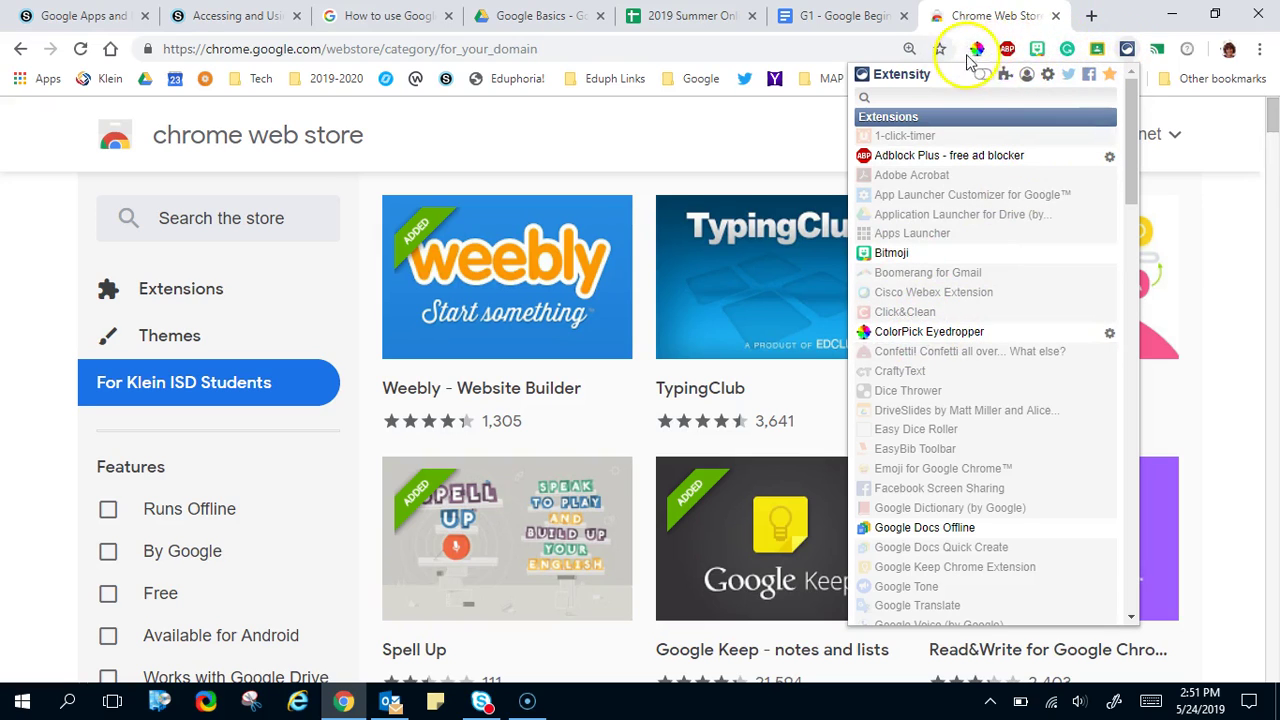
pyautogui.click(938, 336)
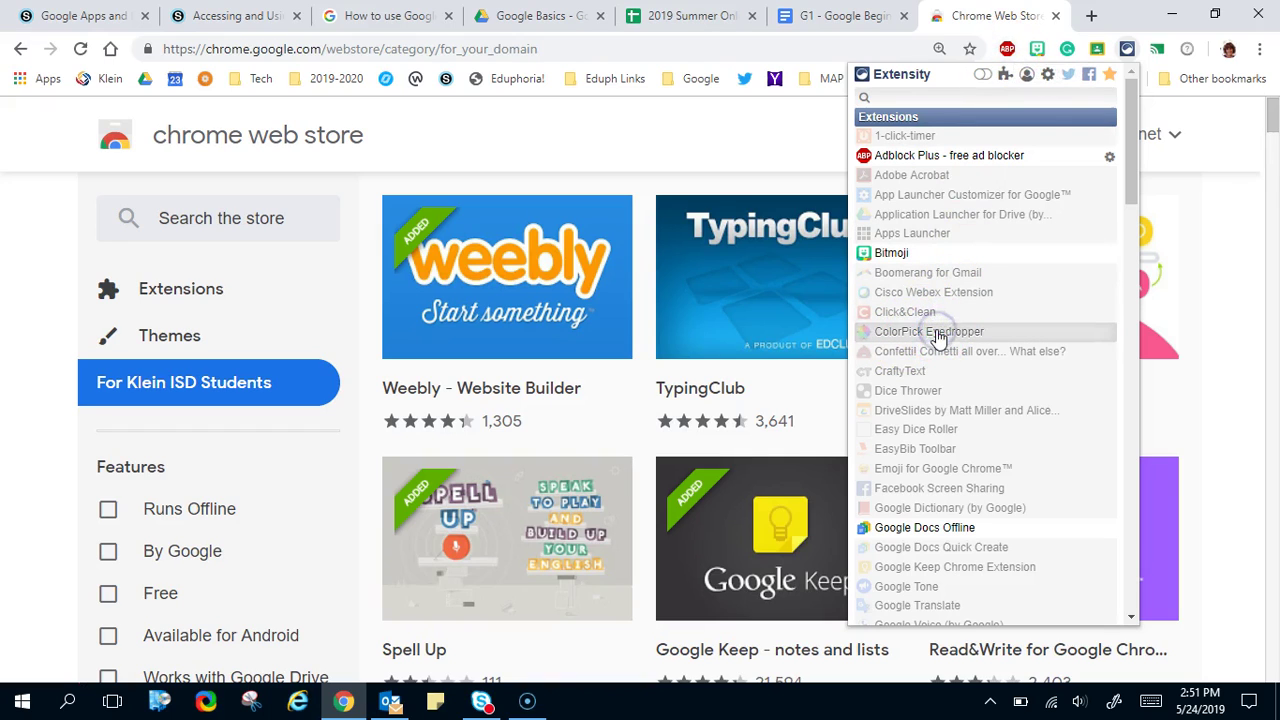
pyautogui.click(938, 336)
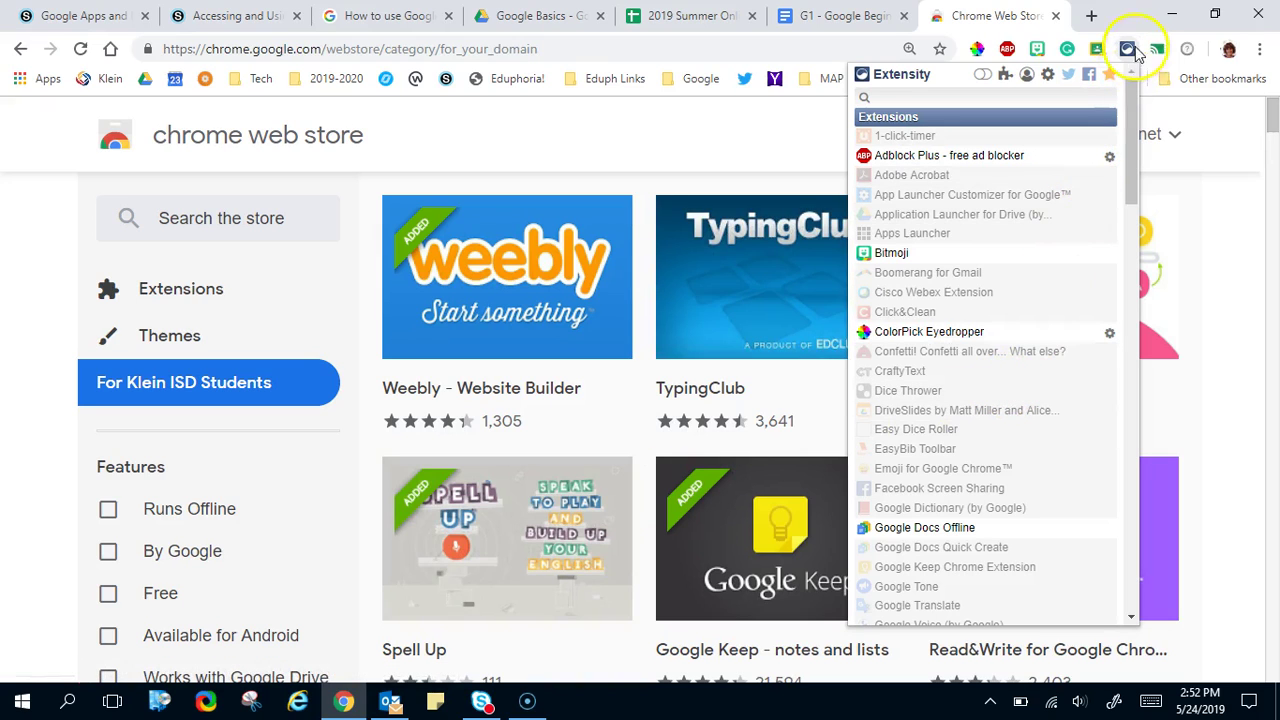
# Dismiss the Extensity popup to reveal the Klein ISD Students store page again
pyautogui.click(1033, 50)
pyautogui.click(1130, 52)
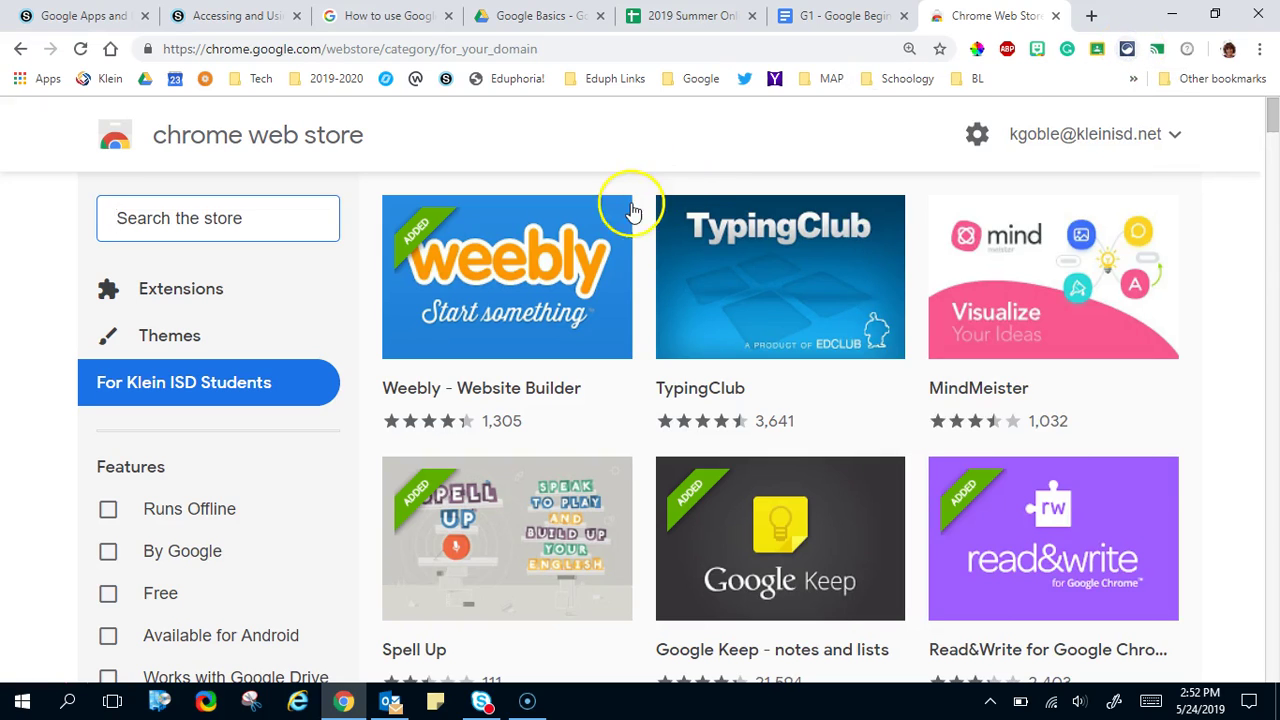